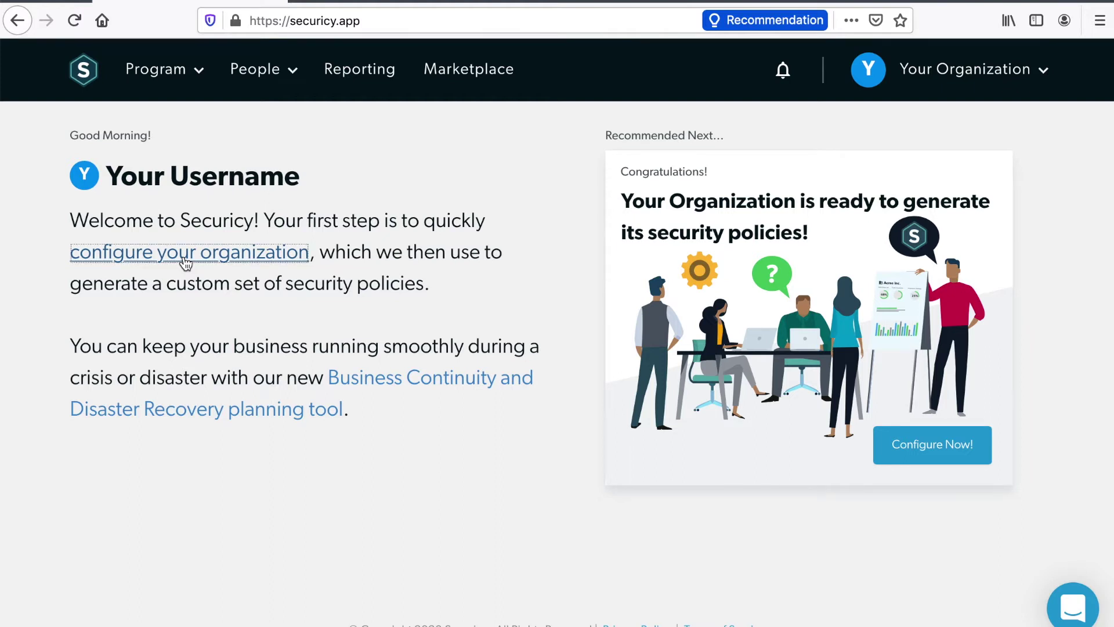
Start configuring the organization and set its employee count to Under 20.
click(186, 255)
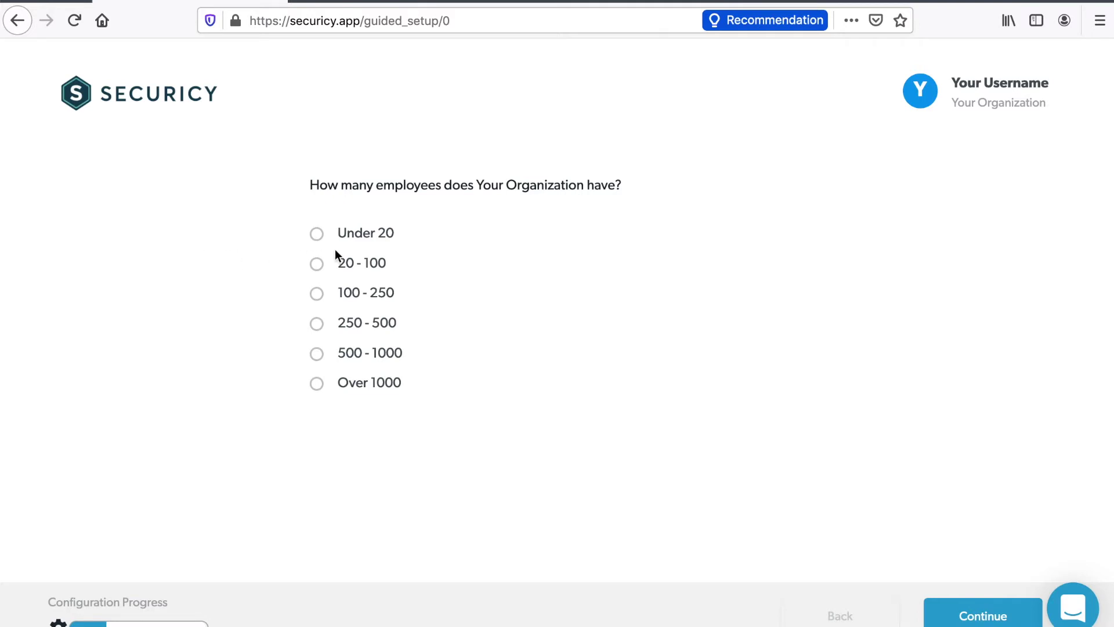
click(350, 233)
click(998, 613)
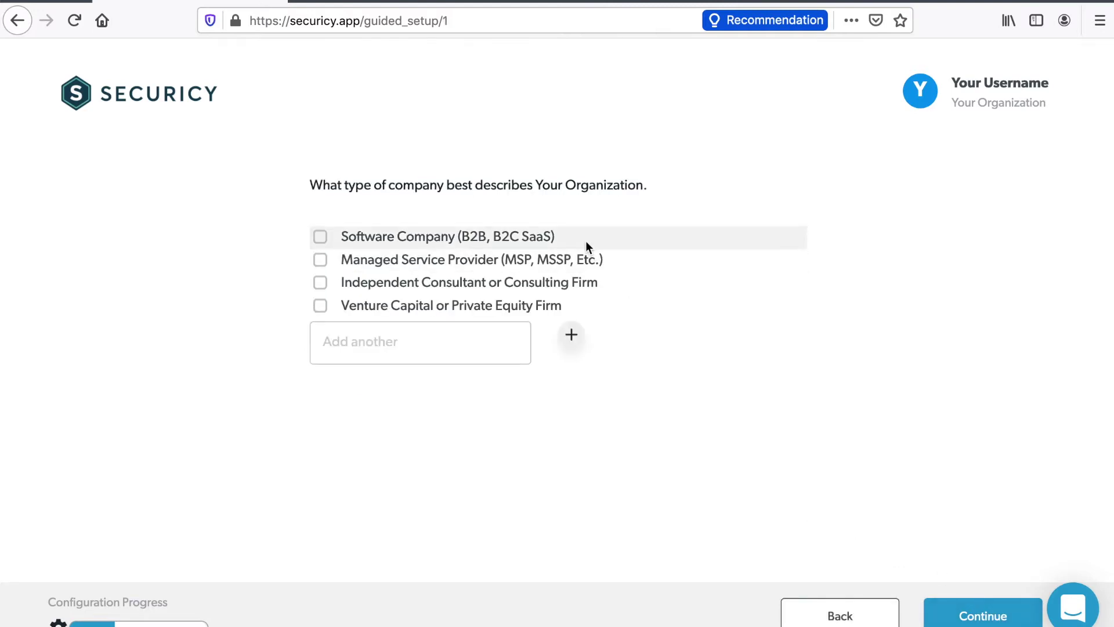
Set the company type to Software Company (B2B, B2C SaaS) and the industry to Information Technology.
click(520, 239)
click(980, 621)
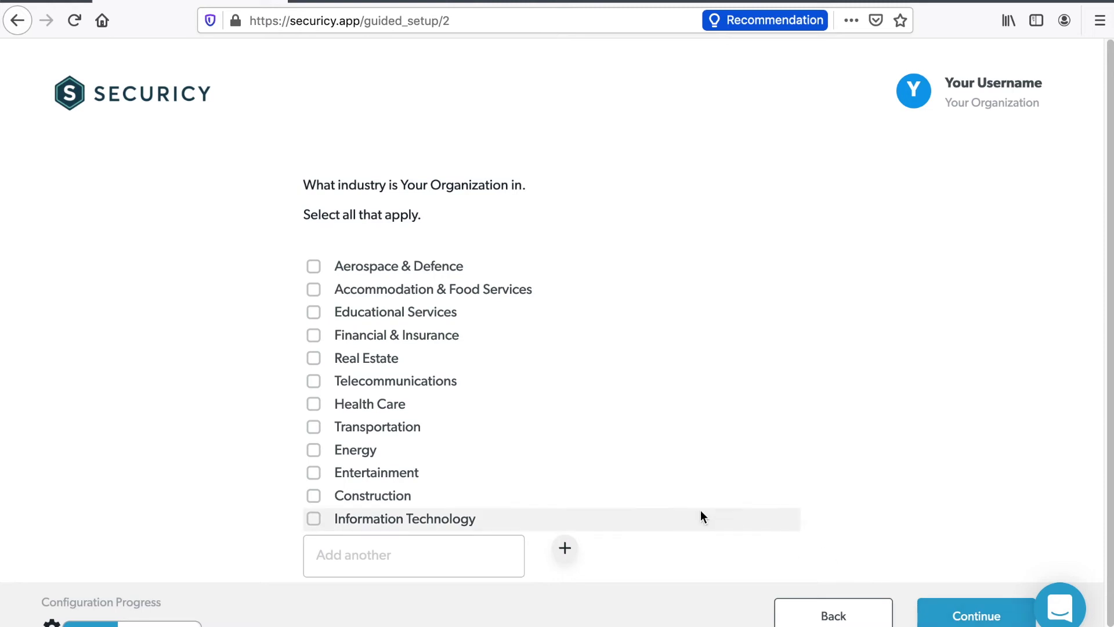
click(426, 516)
click(424, 516)
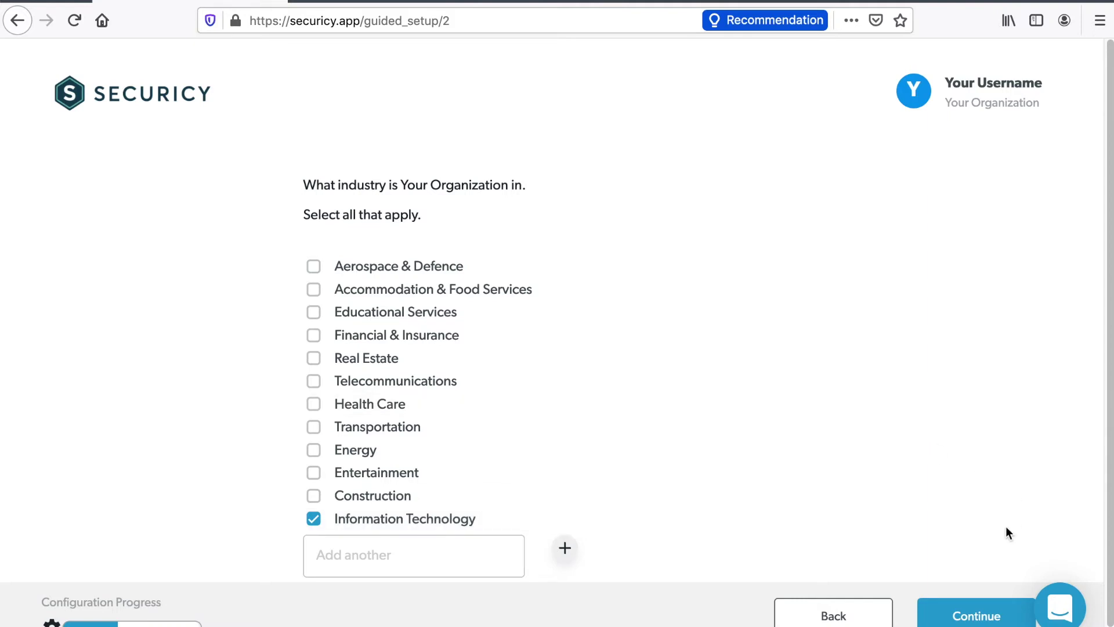
click(975, 618)
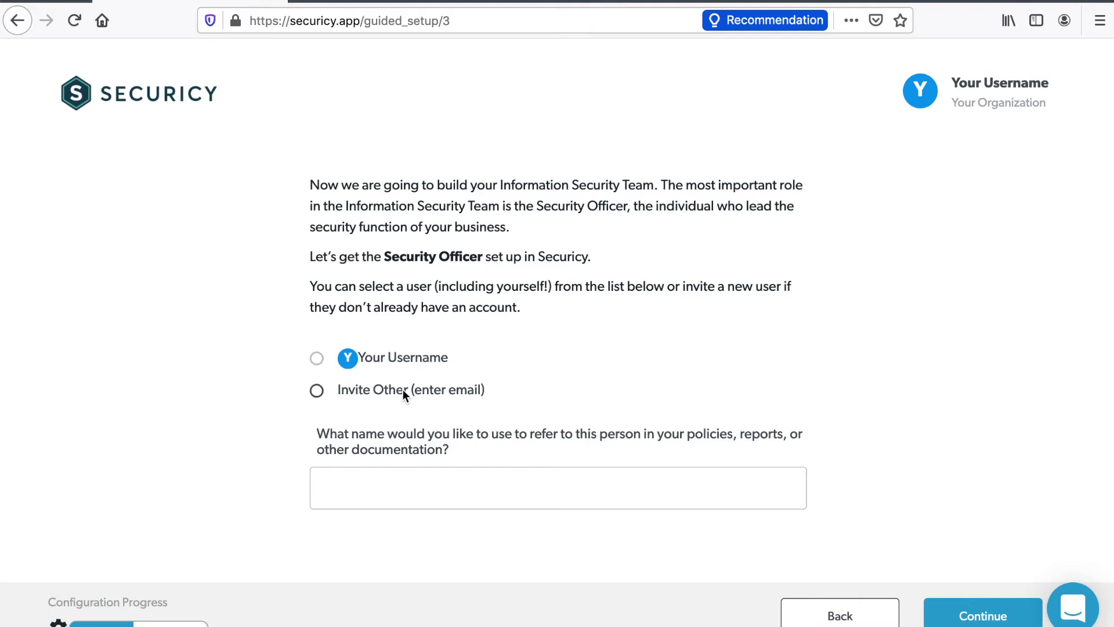
Assign the existing user as Security Officer and mark the organization as developing software and handling Personally Identifiable Information (PII).
click(398, 356)
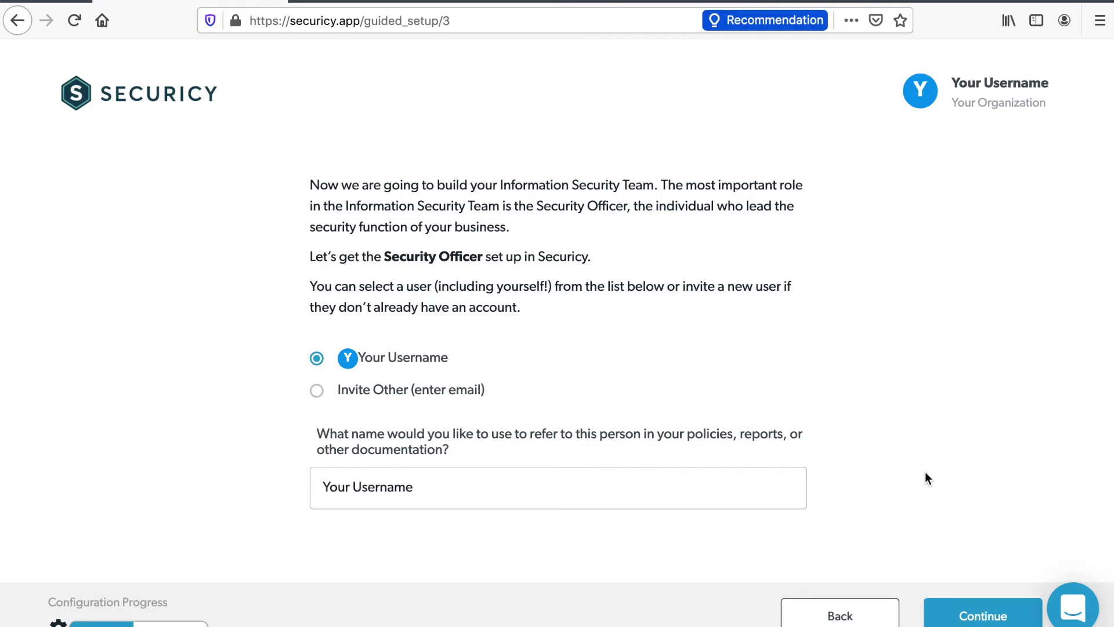
click(972, 615)
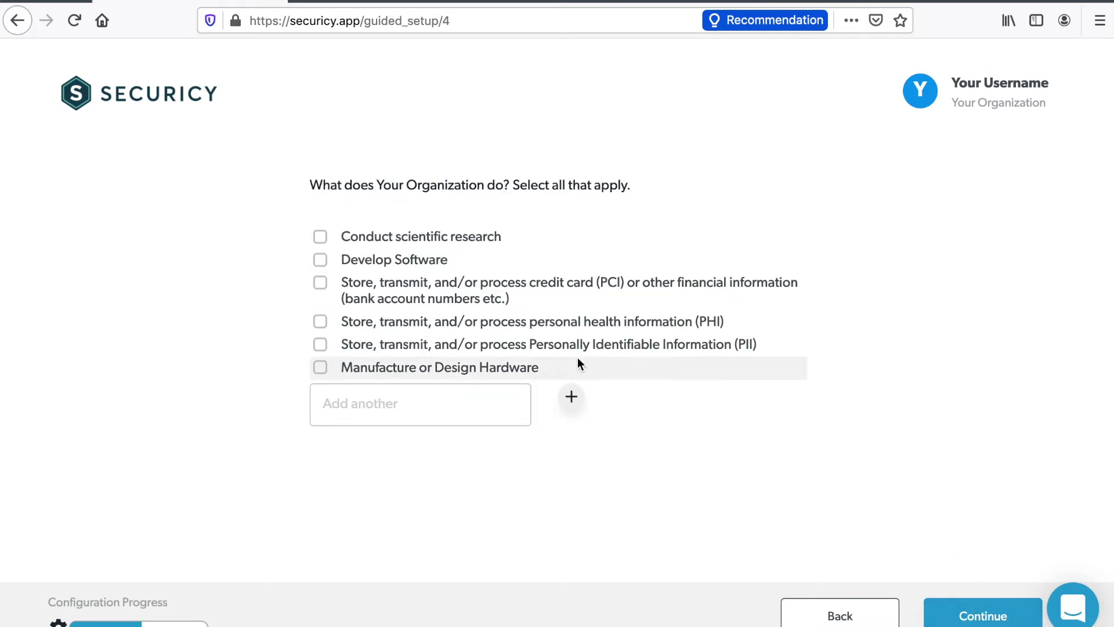
click(413, 260)
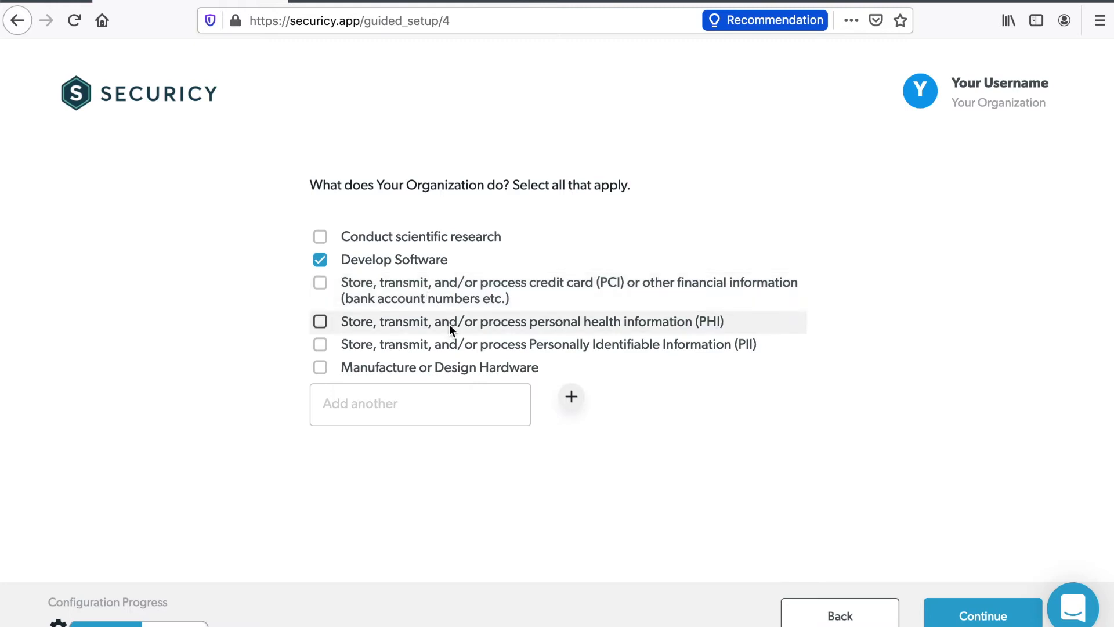
click(456, 344)
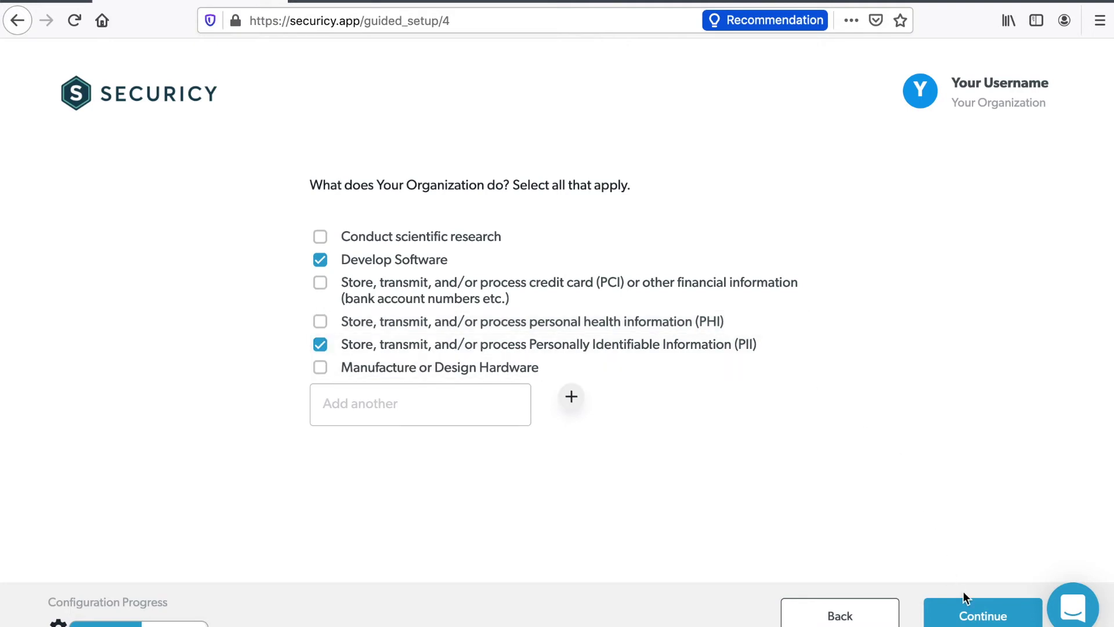
click(973, 619)
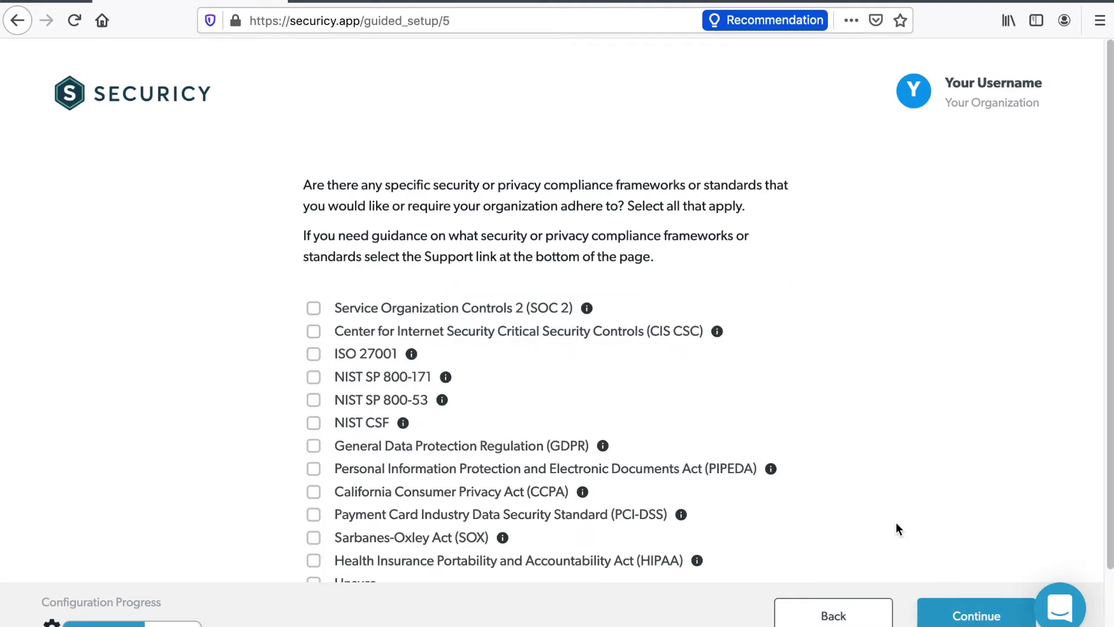
Choose SOC 2, CIS CSC, HIPAA, GDPR and CCPA as the compliance frameworks to adhere to and submit the answer.
scroll(853, 450, down, 2)
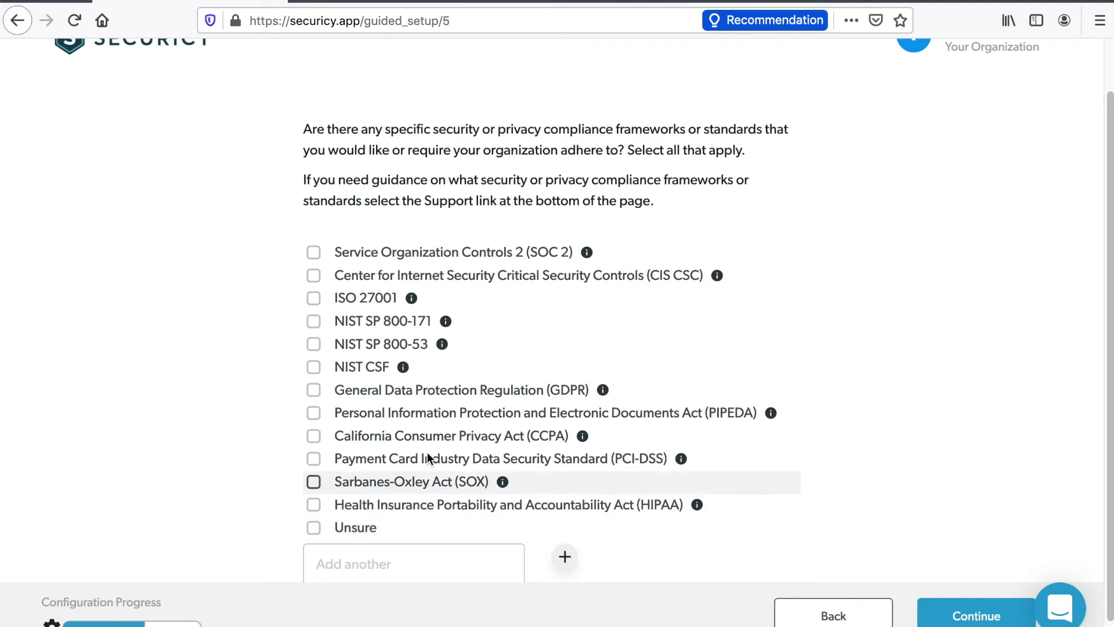
click(460, 252)
click(468, 276)
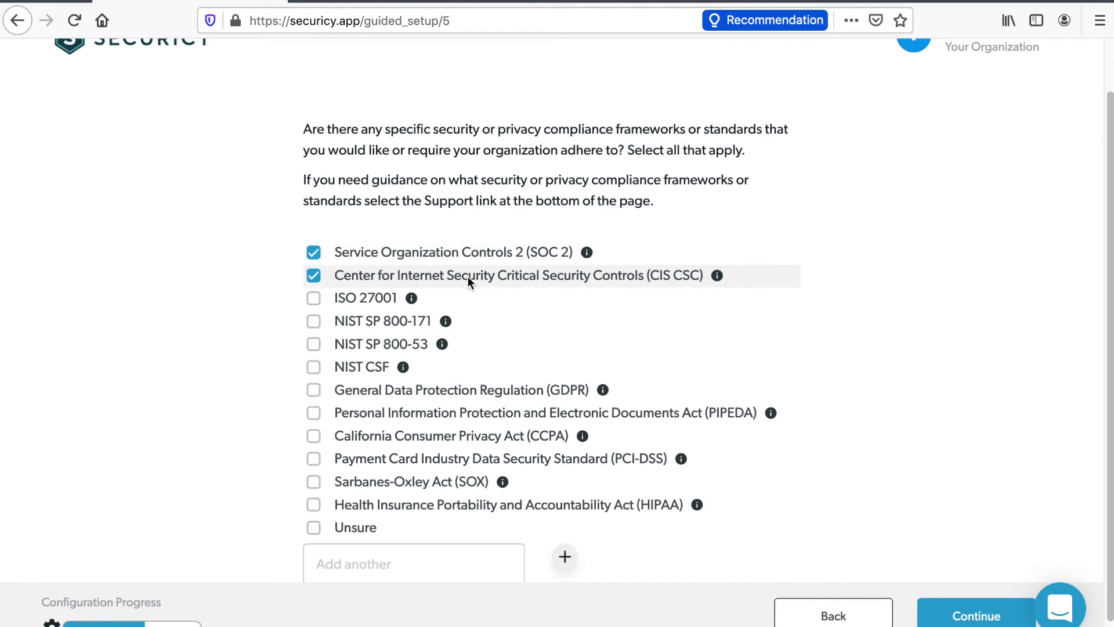
click(440, 504)
click(419, 386)
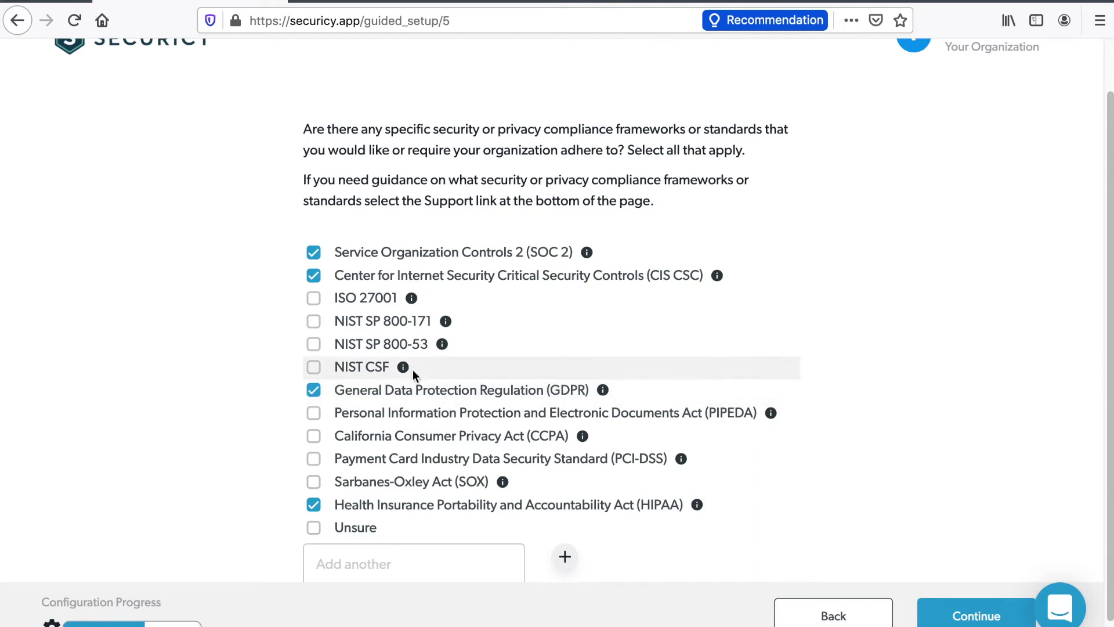
click(419, 437)
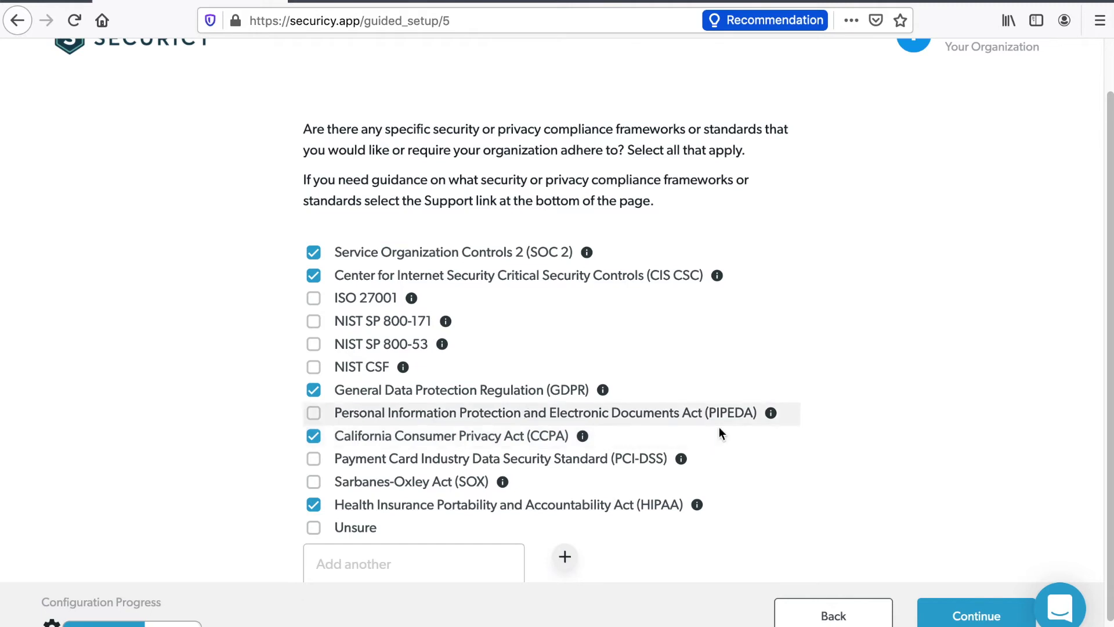
click(954, 607)
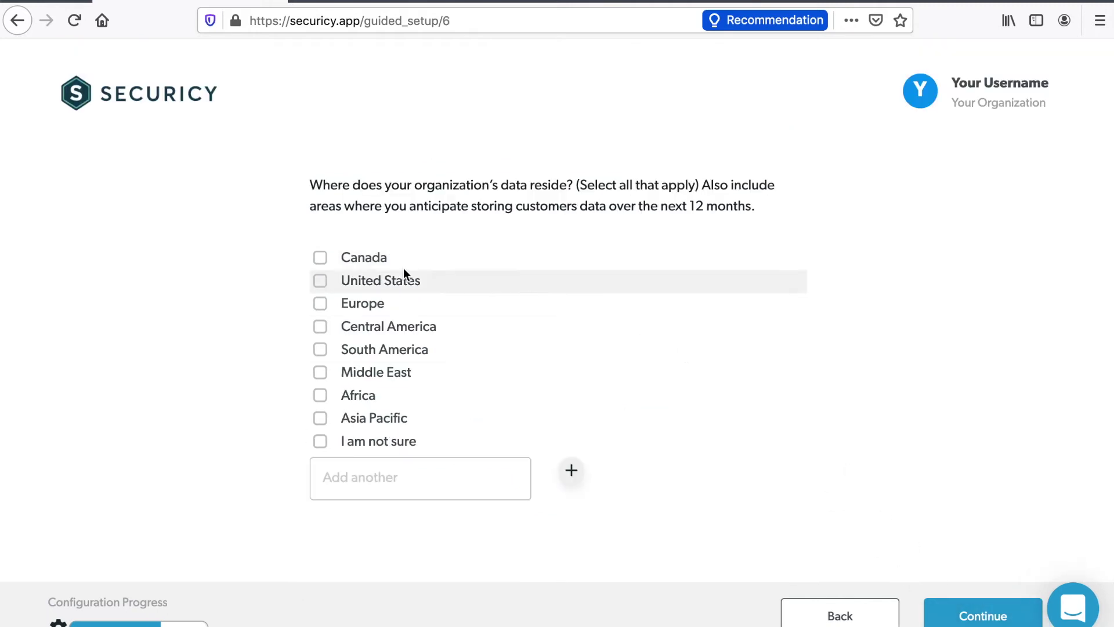
Set the data location to Canada and the customer locations to Canada, United States and Europe.
click(379, 260)
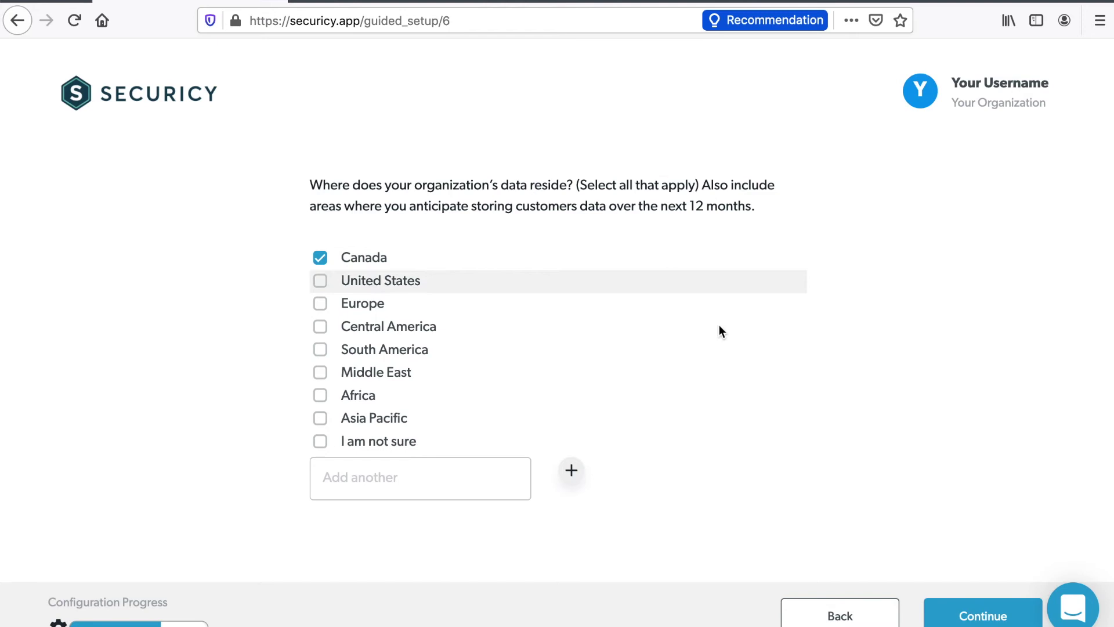
click(975, 619)
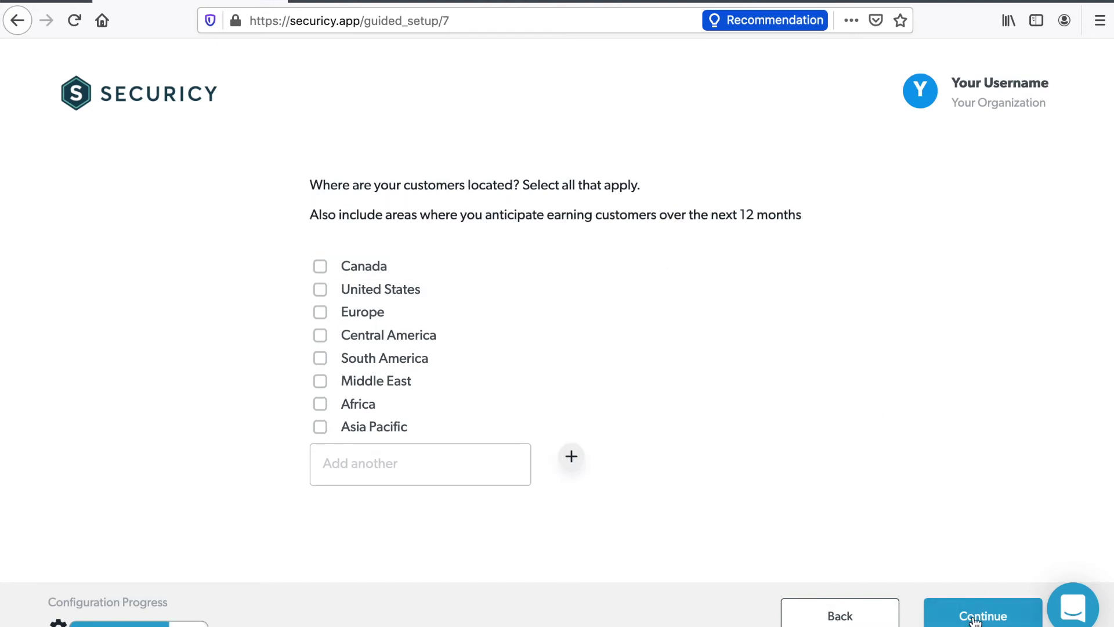
click(372, 274)
click(374, 292)
click(370, 317)
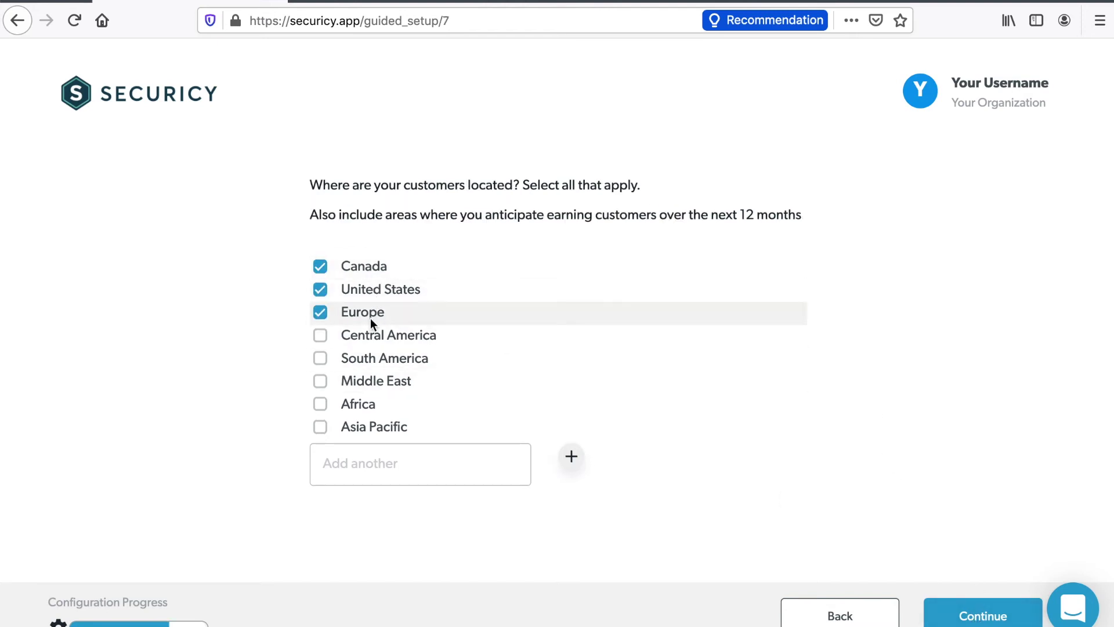
click(966, 619)
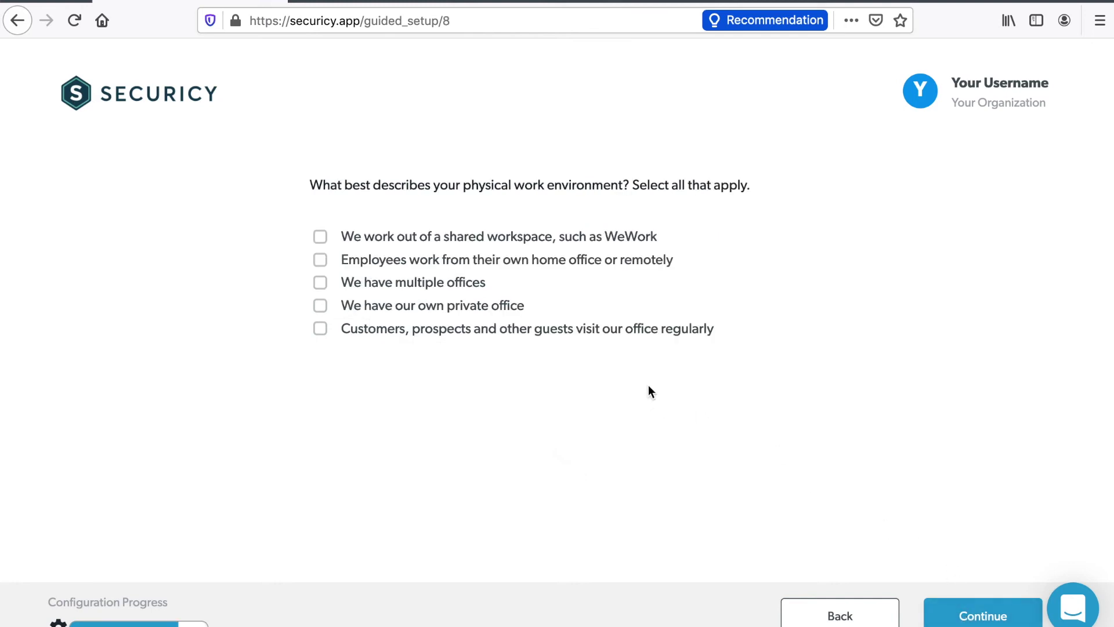
Describe the physical work environment as a private office, employees working from home or remotely, and customers or guests visiting the office regularly.
click(459, 308)
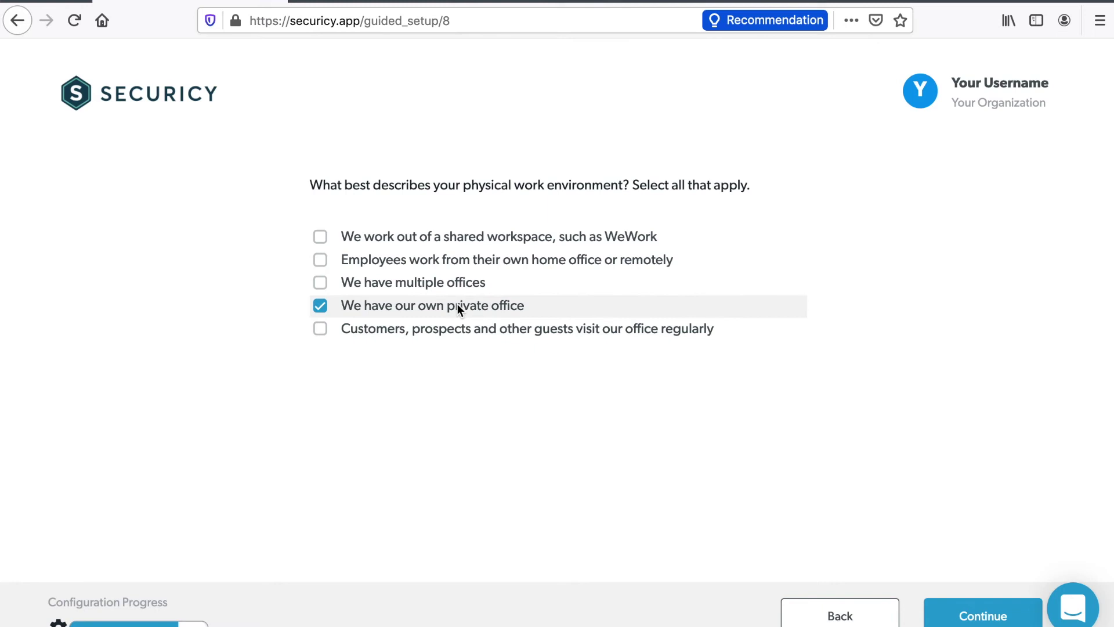
click(480, 262)
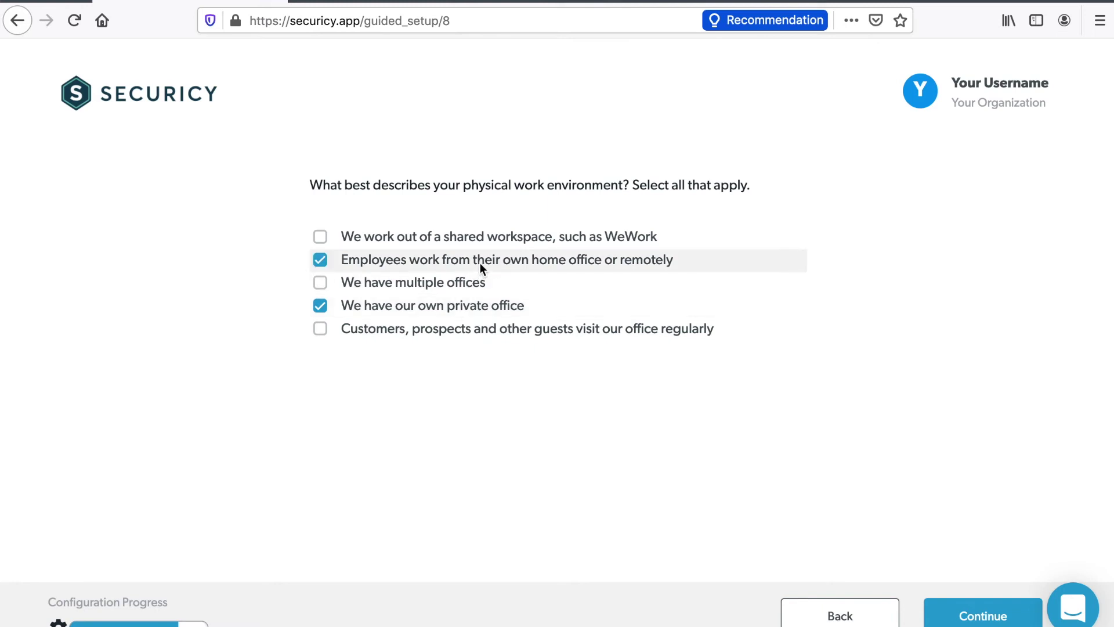
click(467, 328)
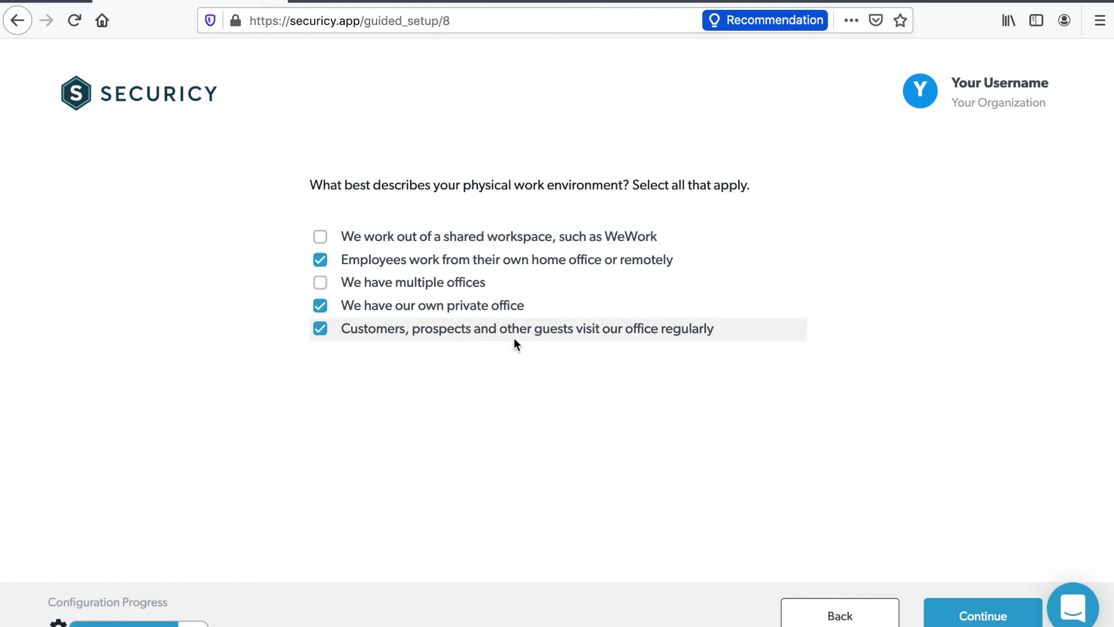
click(974, 613)
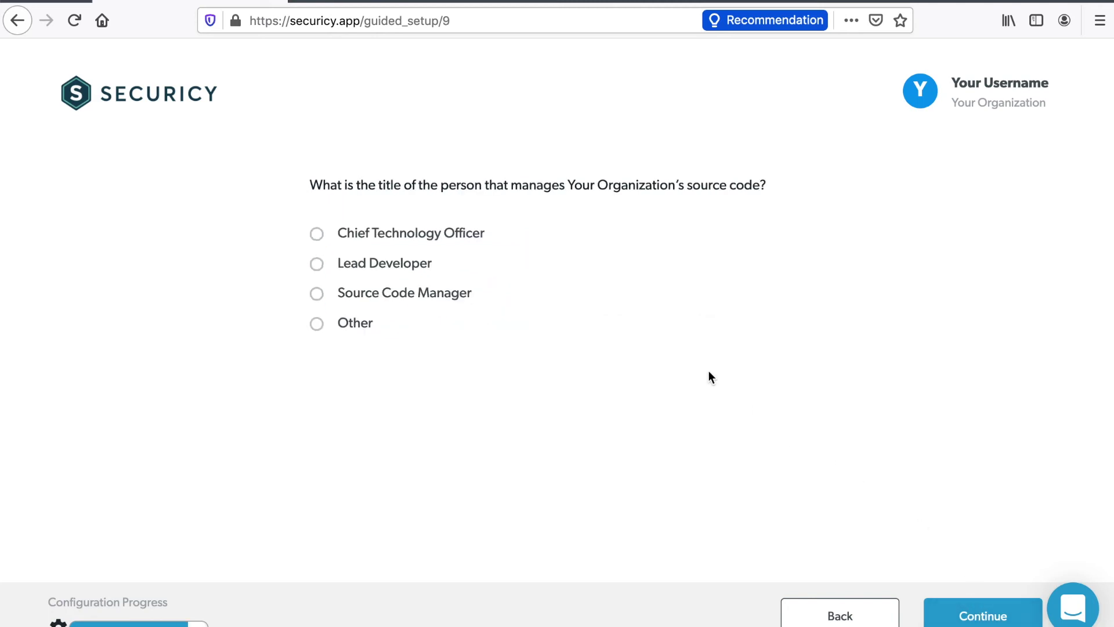
Set the source code manager's title to Chief Technology Officer and assign the existing user to that role.
click(467, 238)
click(943, 621)
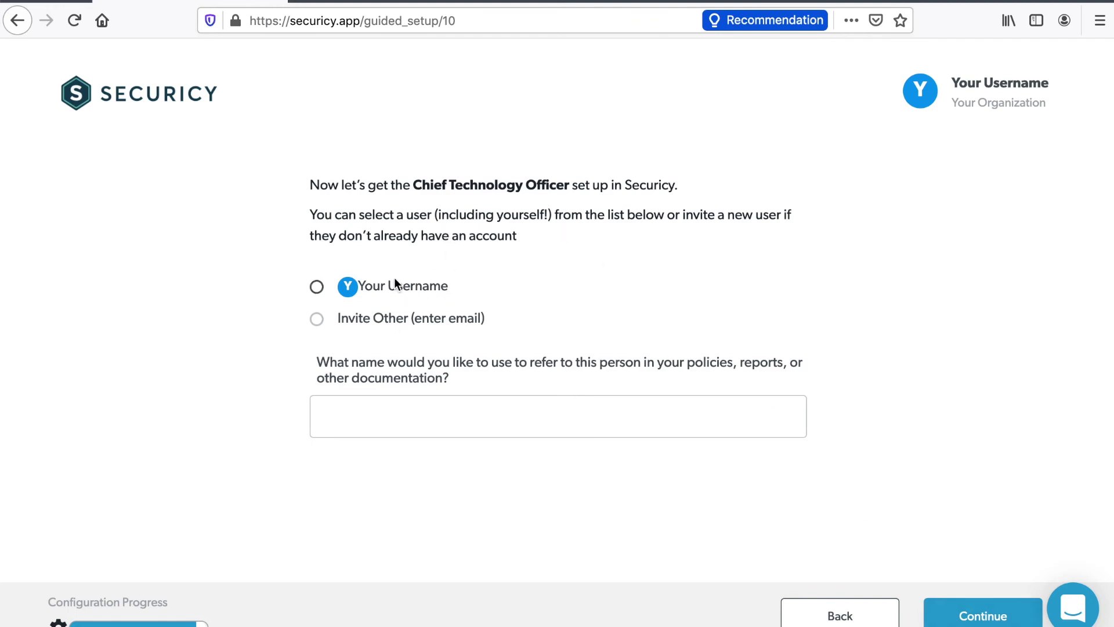
click(395, 286)
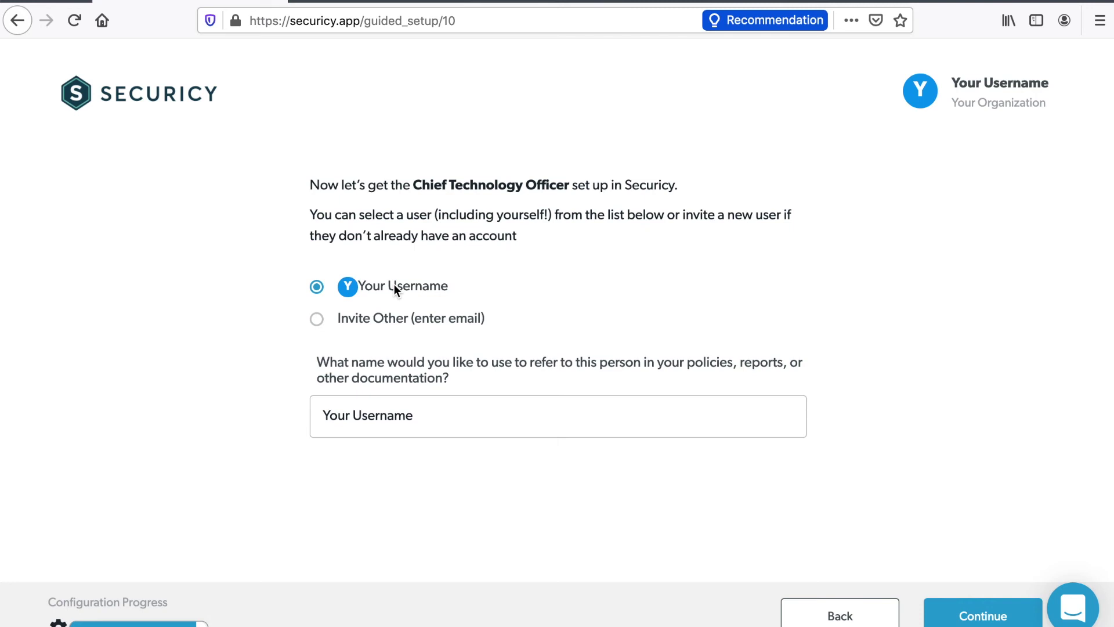
click(985, 618)
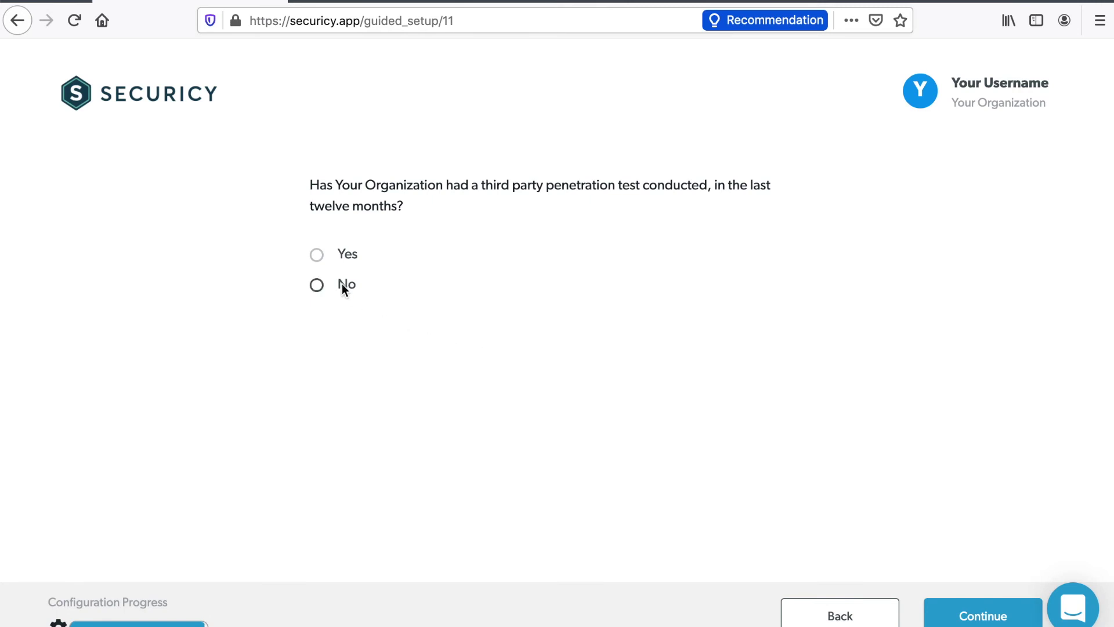
Answer No to a third-party penetration test in the last twelve months and leave both physically controlled asset options unselected.
click(984, 620)
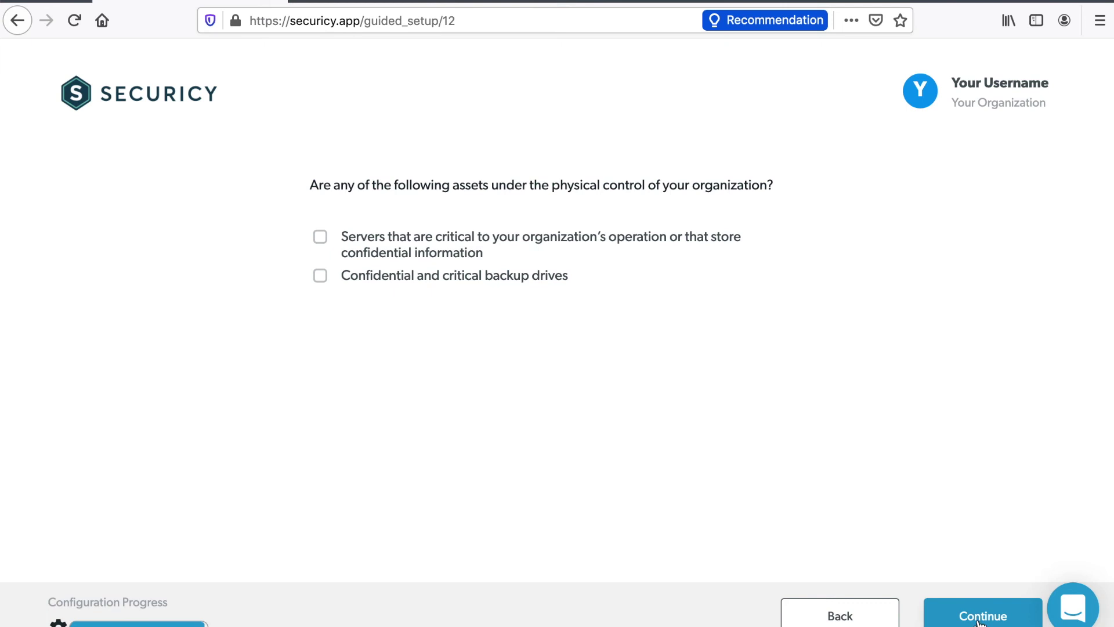
click(978, 618)
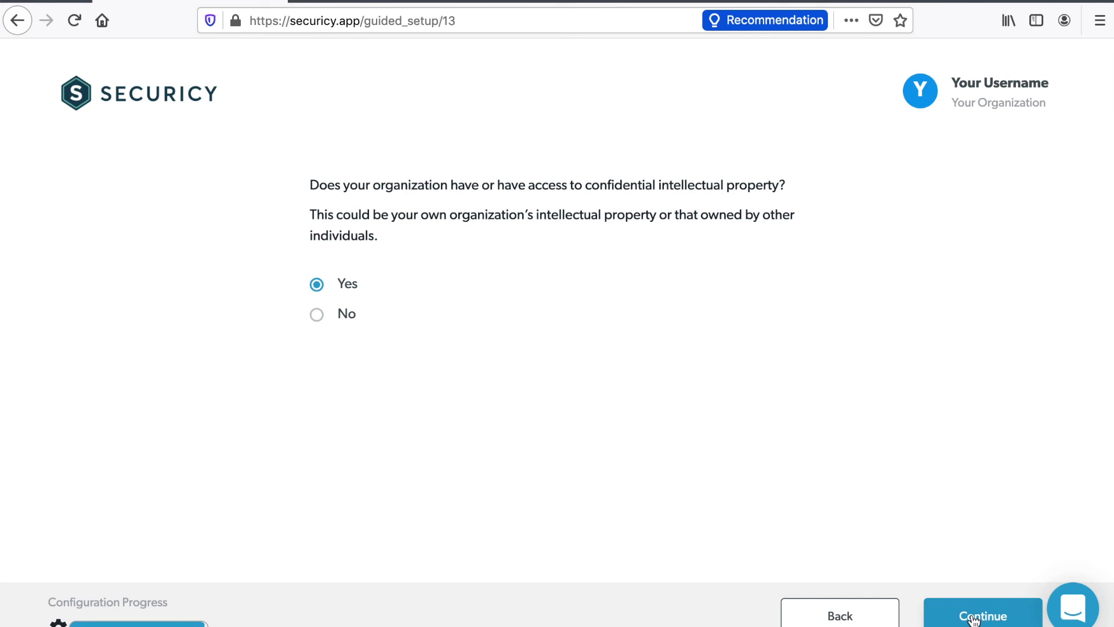
Answer Yes to having confidential intellectual property and to allowing personal devices, and finish the guided setup.
click(973, 618)
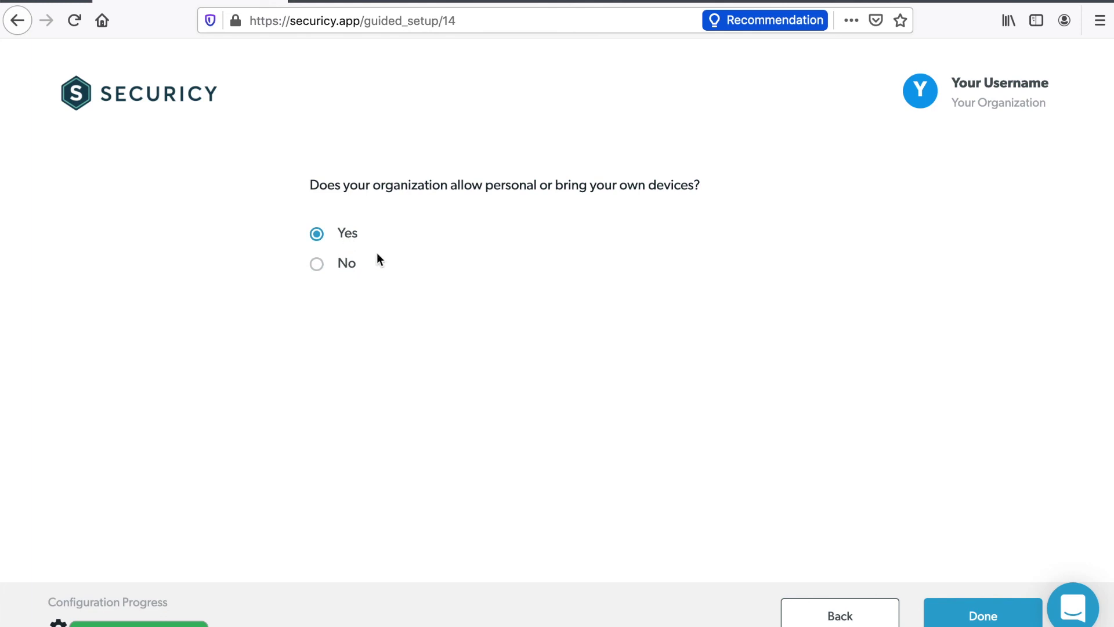
click(986, 619)
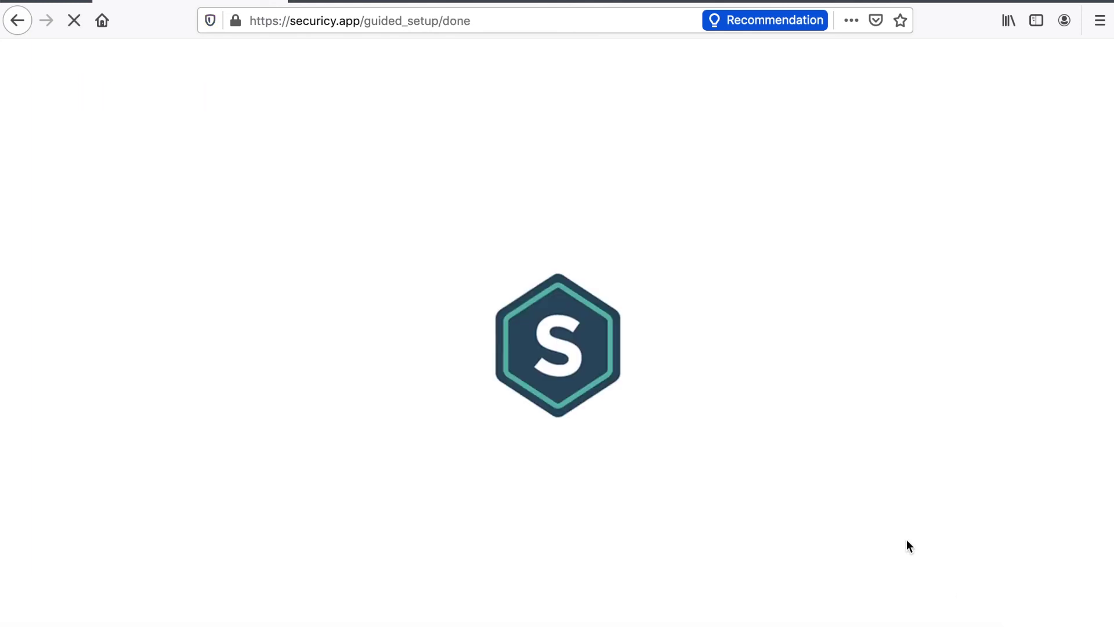